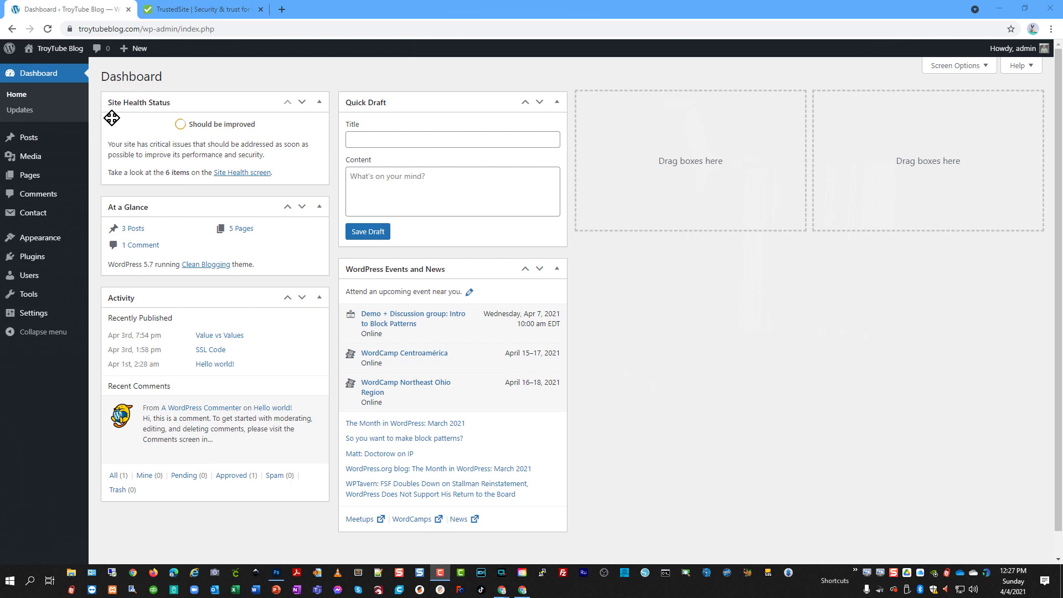
- Find the McAfee SECURE plugin with a 'mcafee' search, install and activate it, and open its Settings
mouse_move(33, 257)
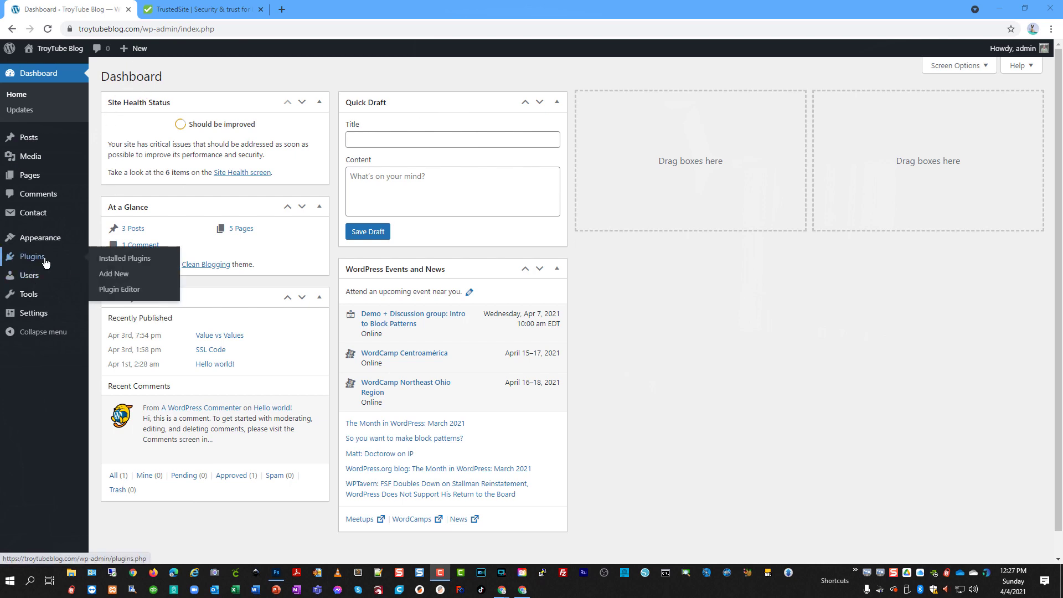
left_click(123, 275)
left_click(949, 109)
type("mcafee")
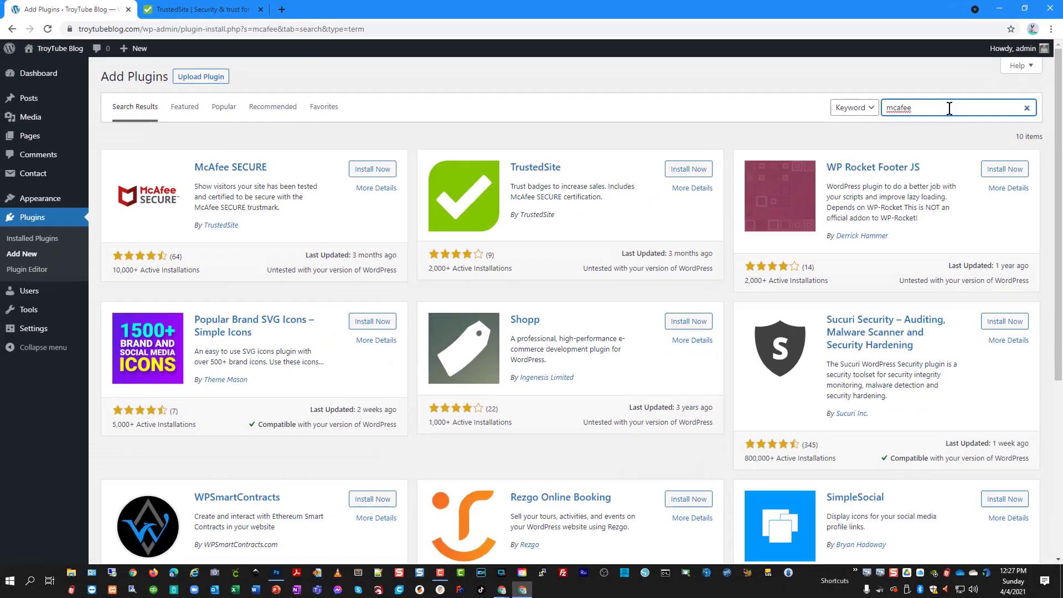
left_click(371, 170)
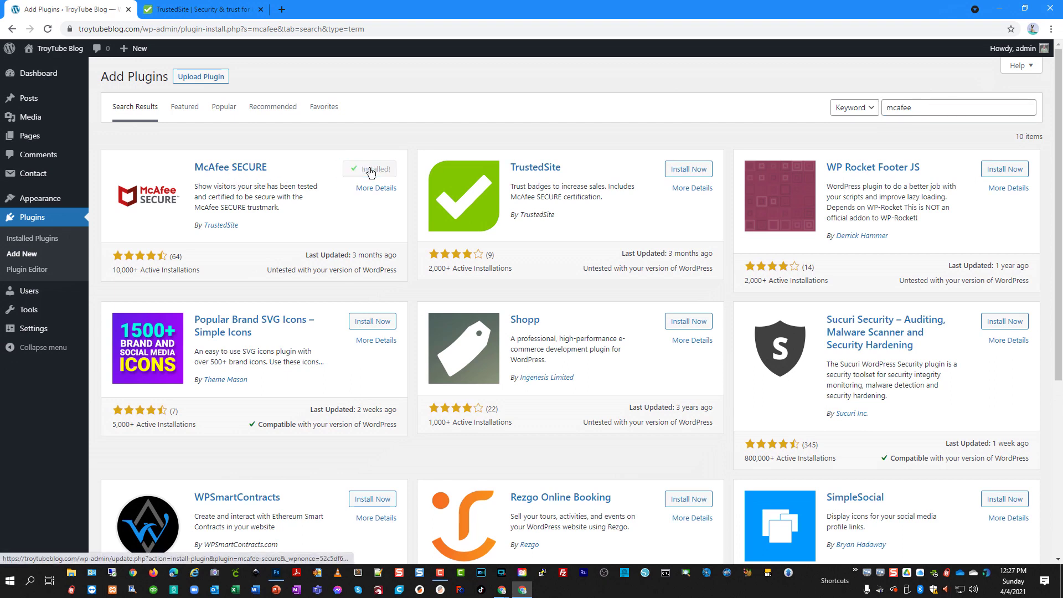
left_click(374, 169)
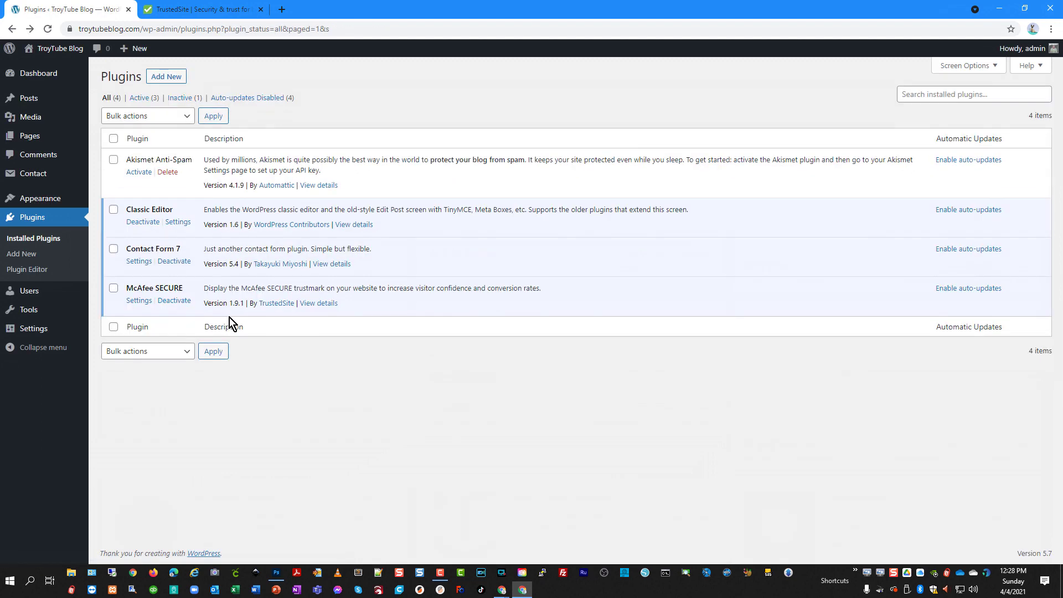
left_click(139, 301)
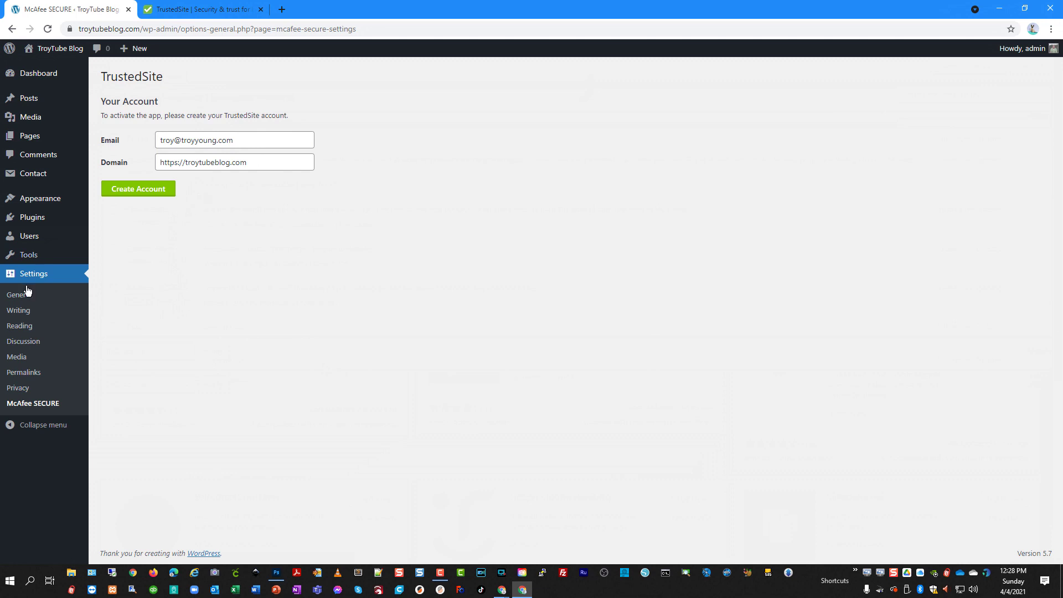
- Sign in to the TrustedSite account in the TrustedSite tab
left_click(208, 10)
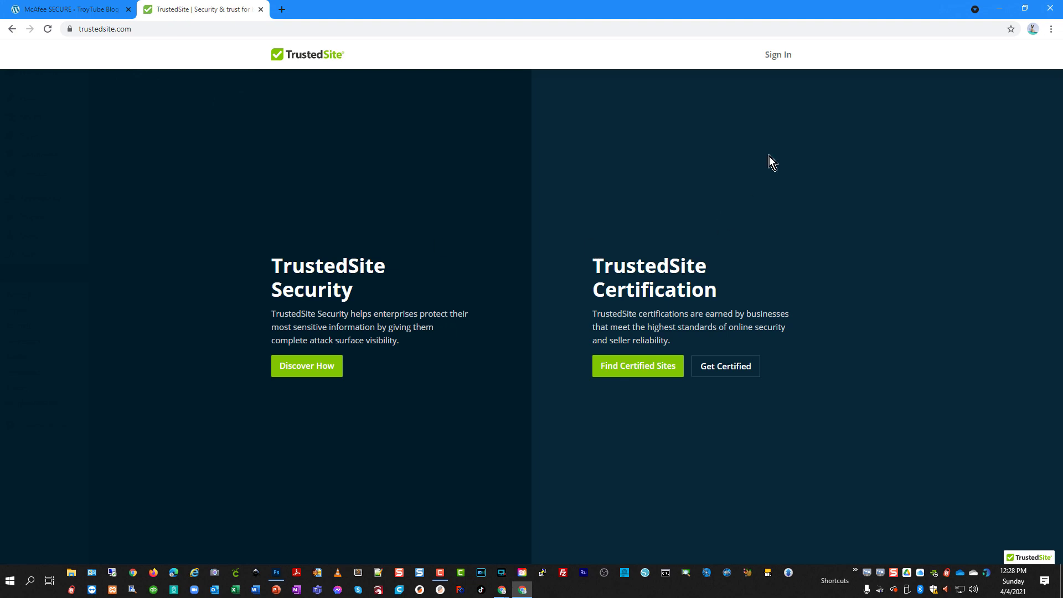
left_click(777, 57)
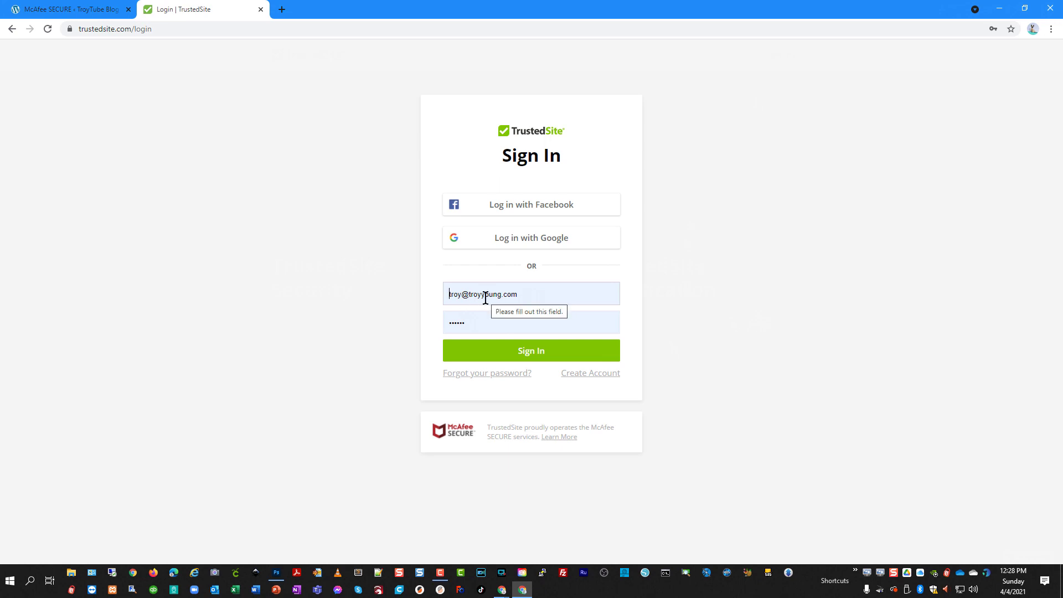
left_click(532, 355)
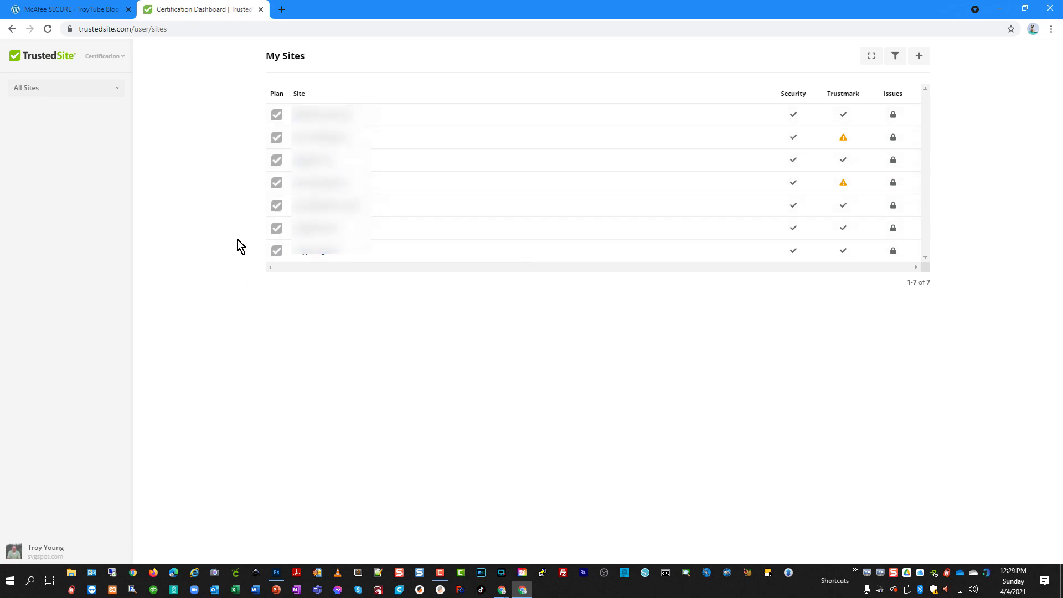
- Look over the My Sites filter and product sections, then start adding a new site
left_click(116, 88)
left_click(116, 56)
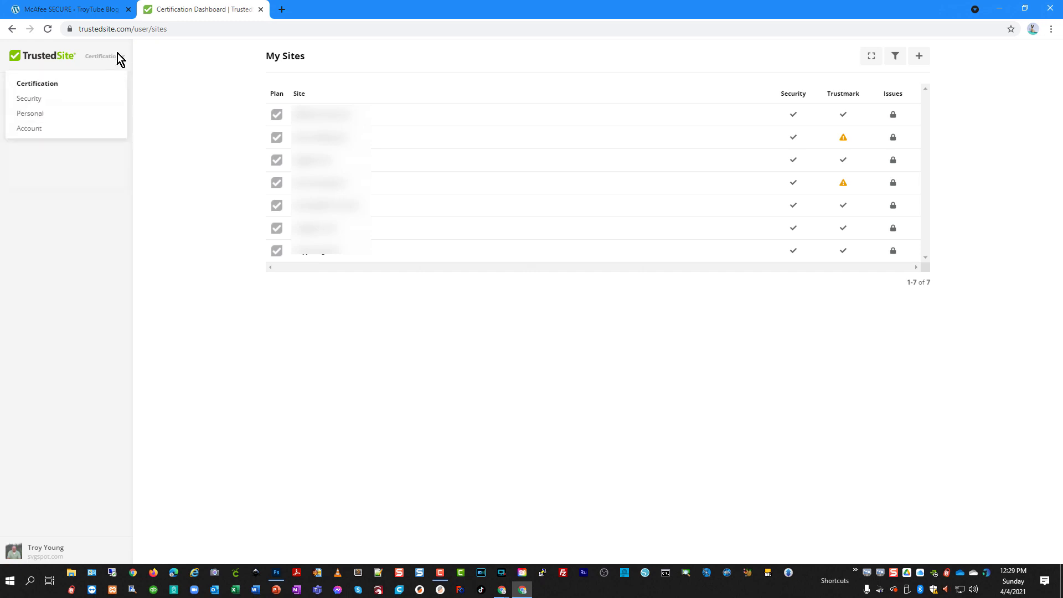
left_click(144, 77)
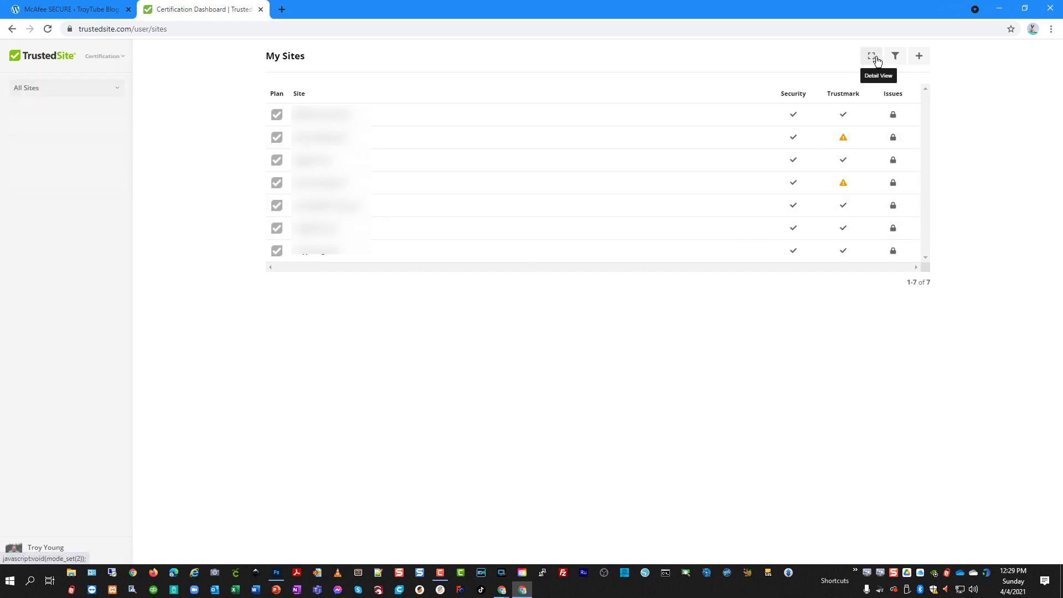
left_click(920, 58)
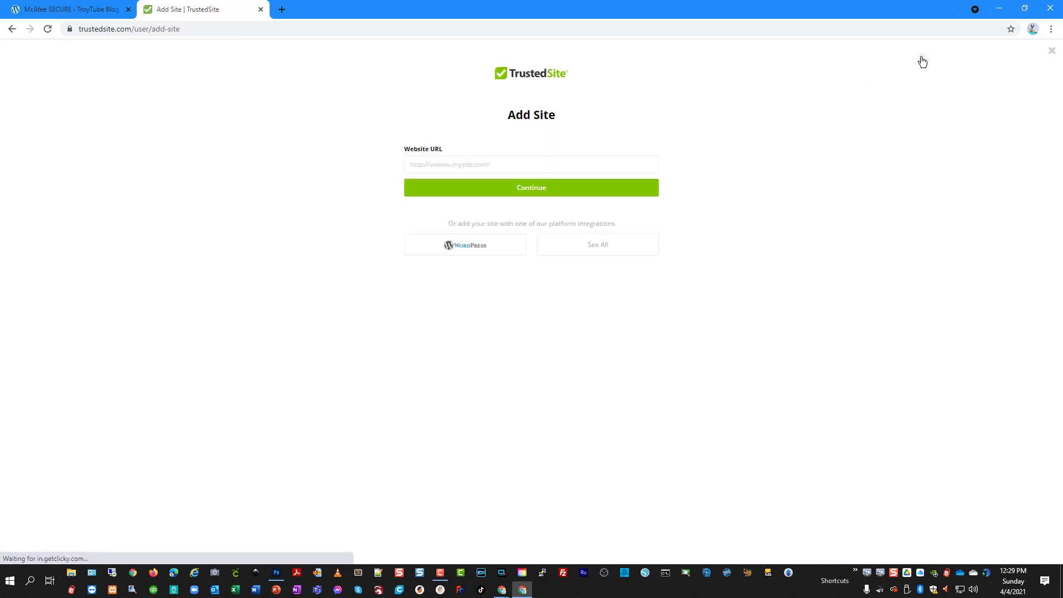
left_click(465, 168)
type("https://t")
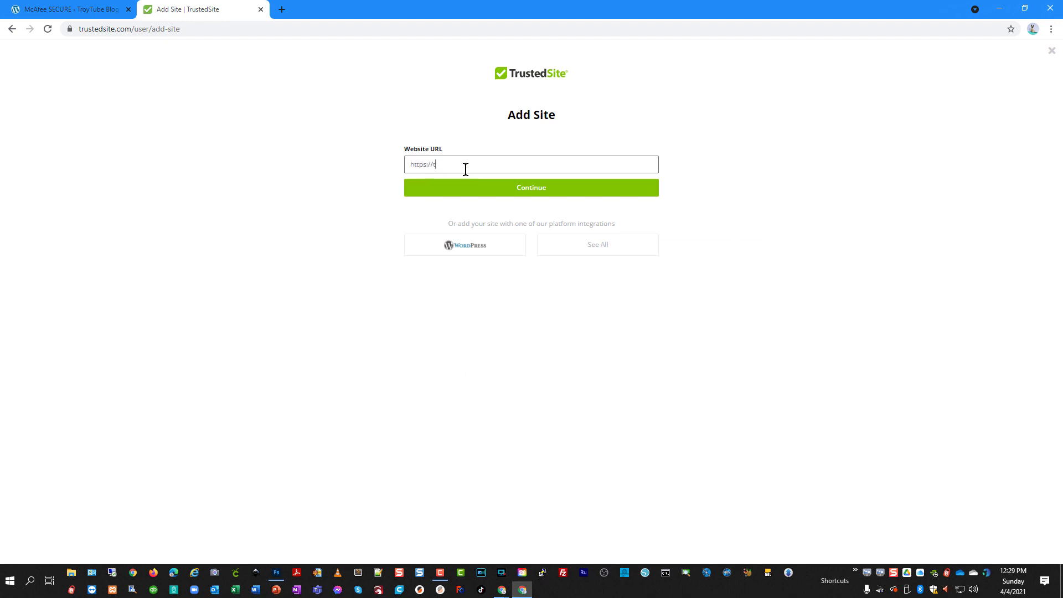
type("roytubeblog.com")
left_click(541, 193)
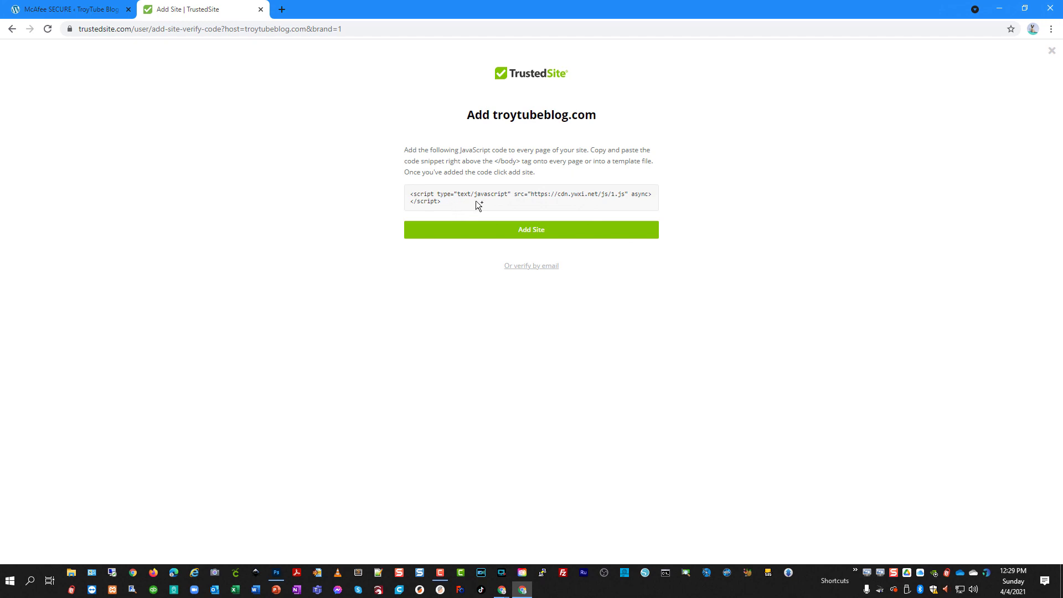
left_click(542, 235)
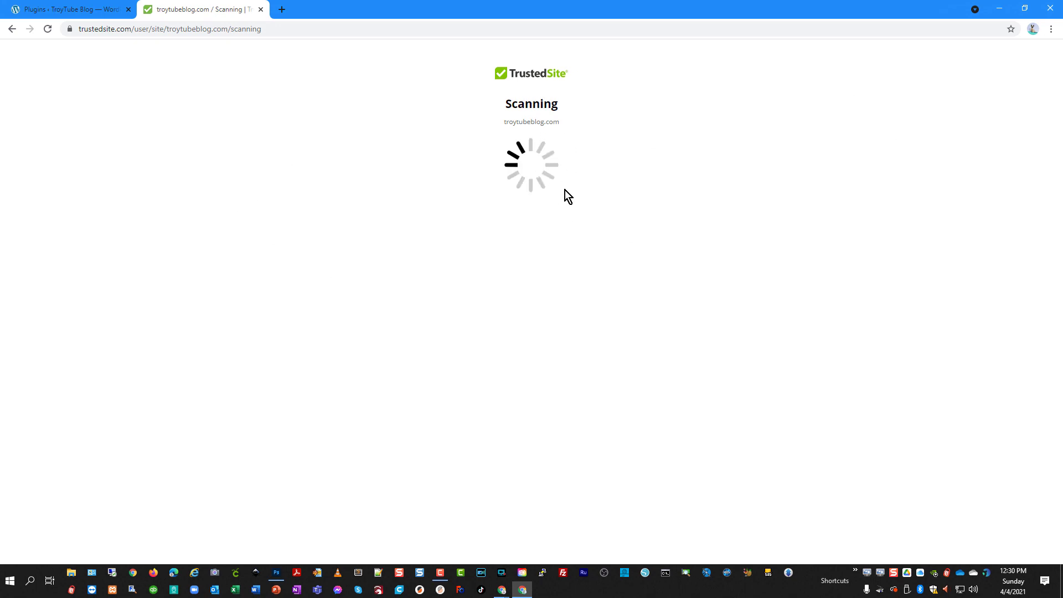
left_click(86, 17)
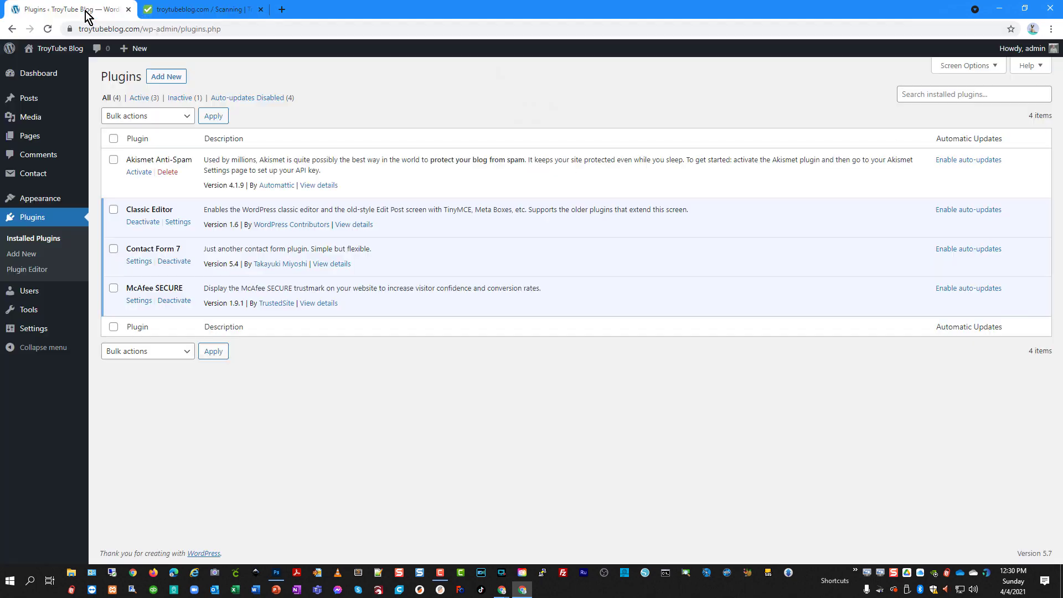
- Check the scan, and confirm McAfee SECURE settings show Certified Secure with the main code installed
left_click(139, 300)
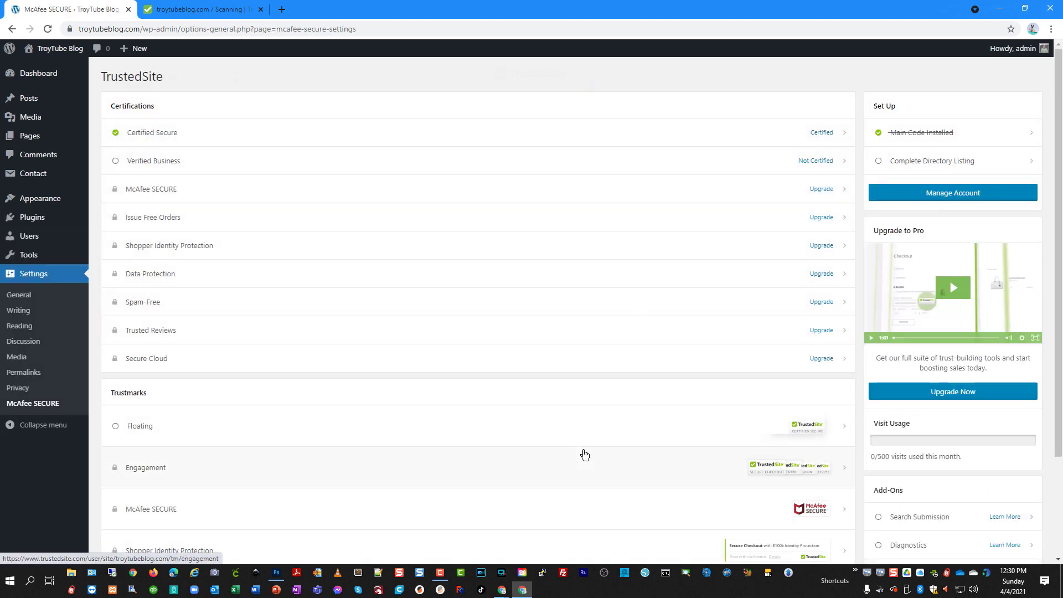
scroll(427, 311, "down", 3)
scroll(417, 392, "up", 3)
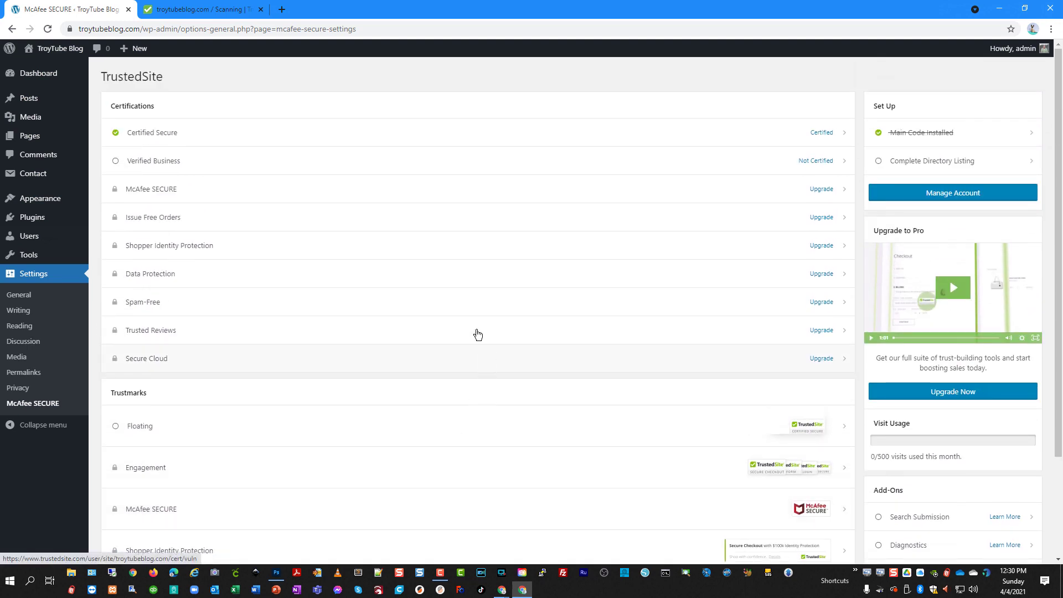
left_click(192, 12)
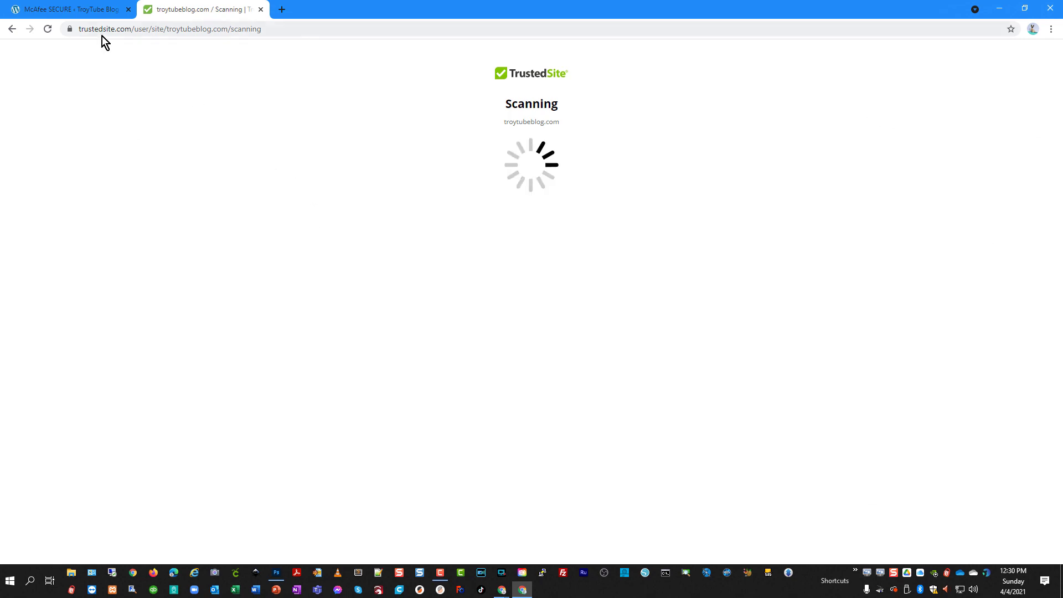
left_click(80, 11)
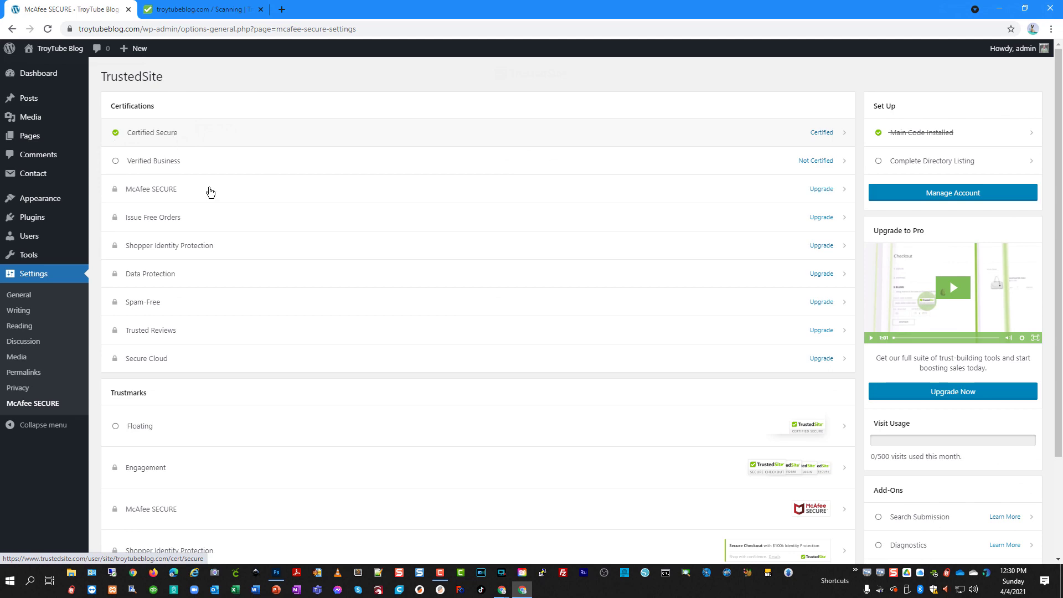
scroll(332, 434, "down", 3)
scroll(137, 142, "up", 3)
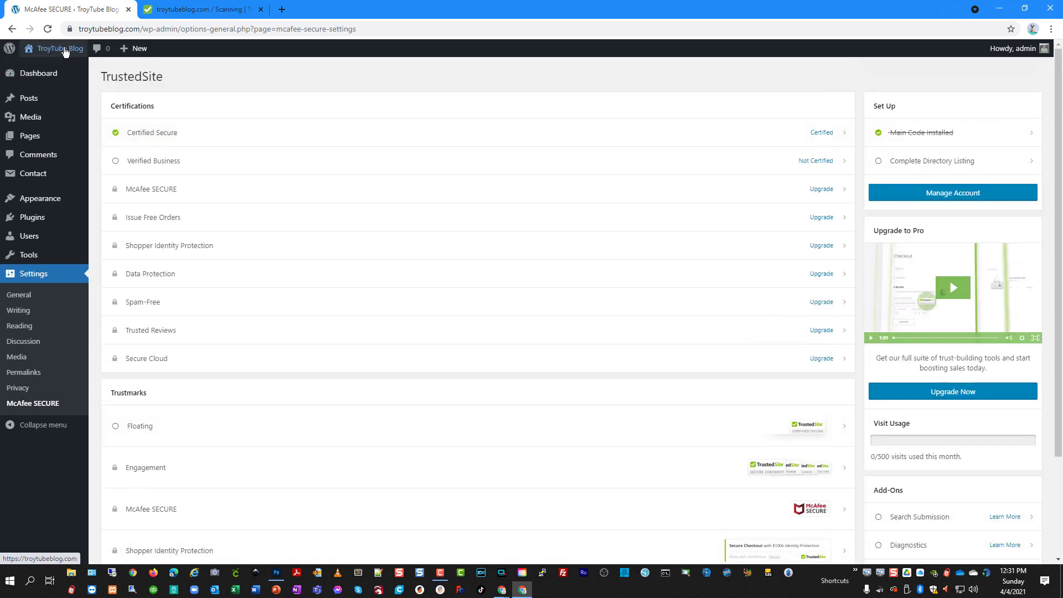
mouse_move(53, 49)
- Open the TroyTube Blog home page in a new tab and confirm the TrustedSite badge appears
middle_click(43, 69)
left_click(178, 11)
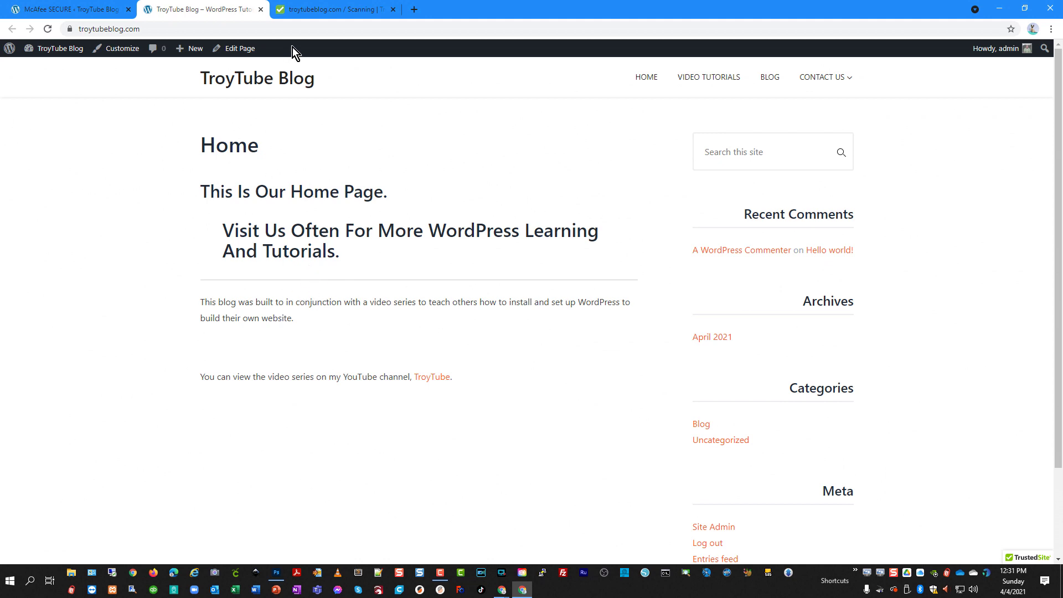
left_click(71, 8)
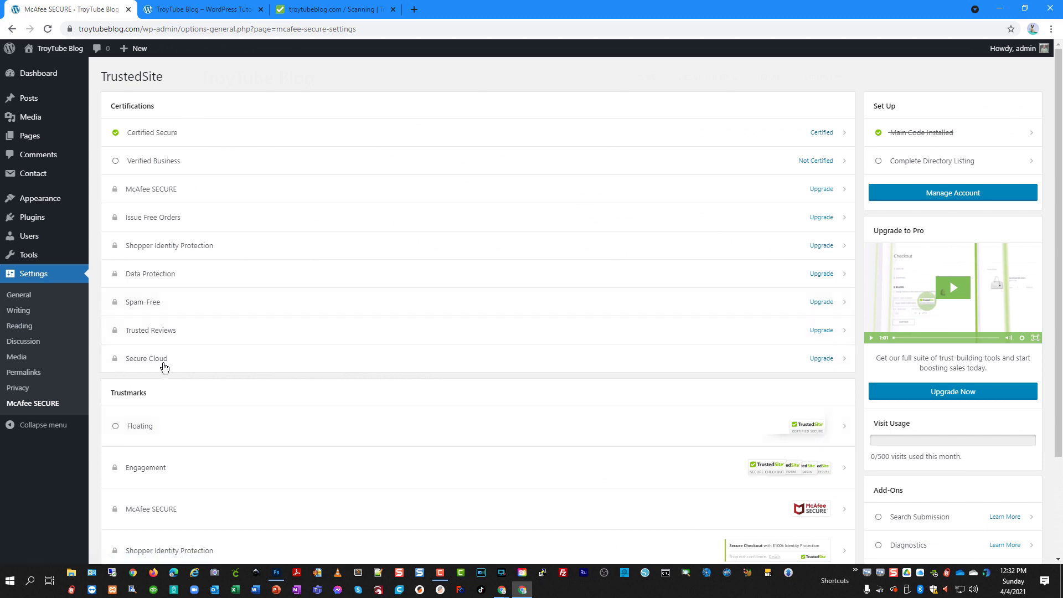
left_click(186, 13)
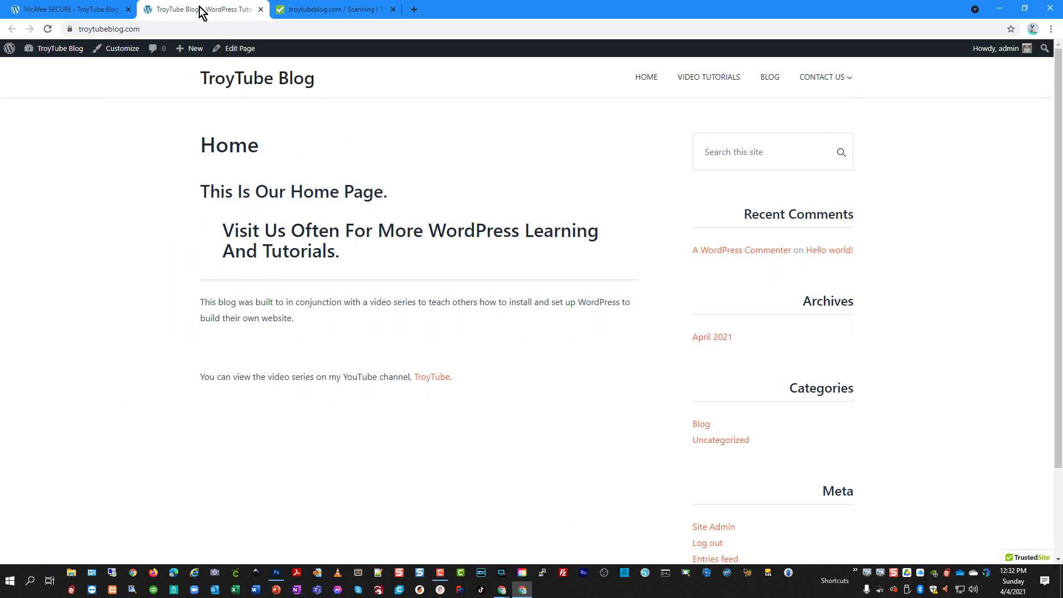
left_click(71, 11)
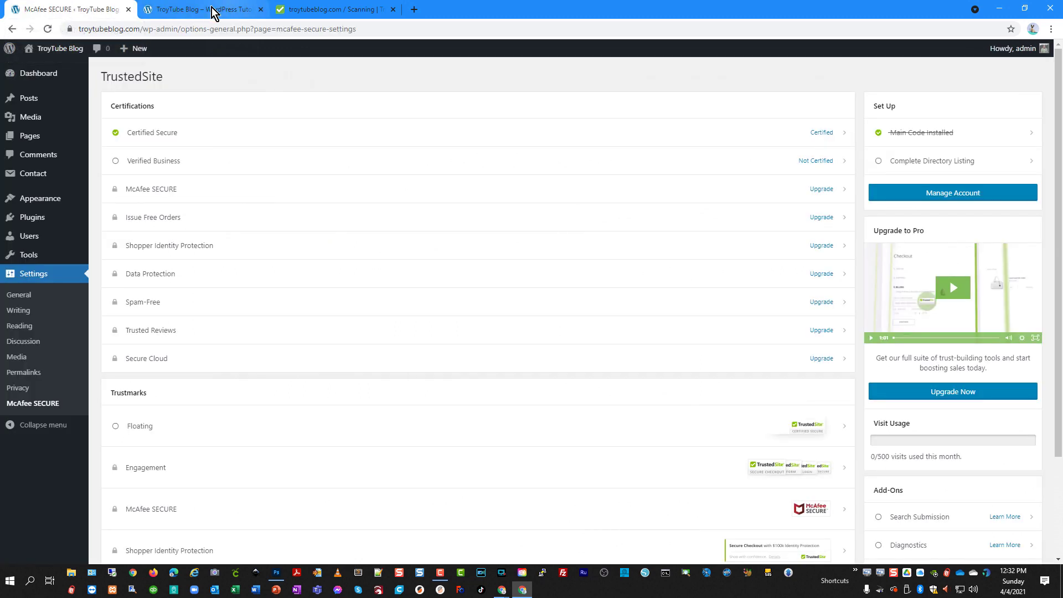